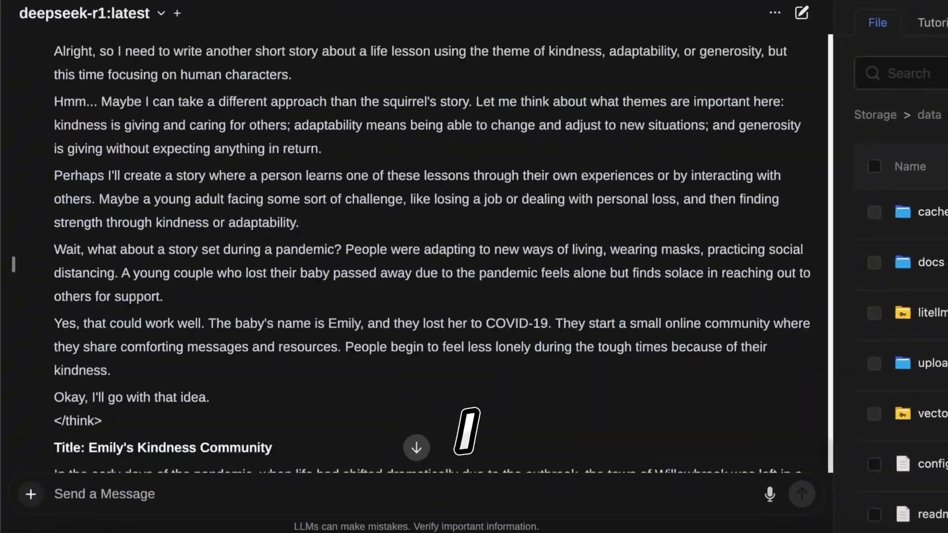
Select the 'Emily's Kindness Community' story from its Title line to the end of the response
{"action": "left_click_drag", "start_coordinate": [493, 444], "coordinate": [52, 298]}
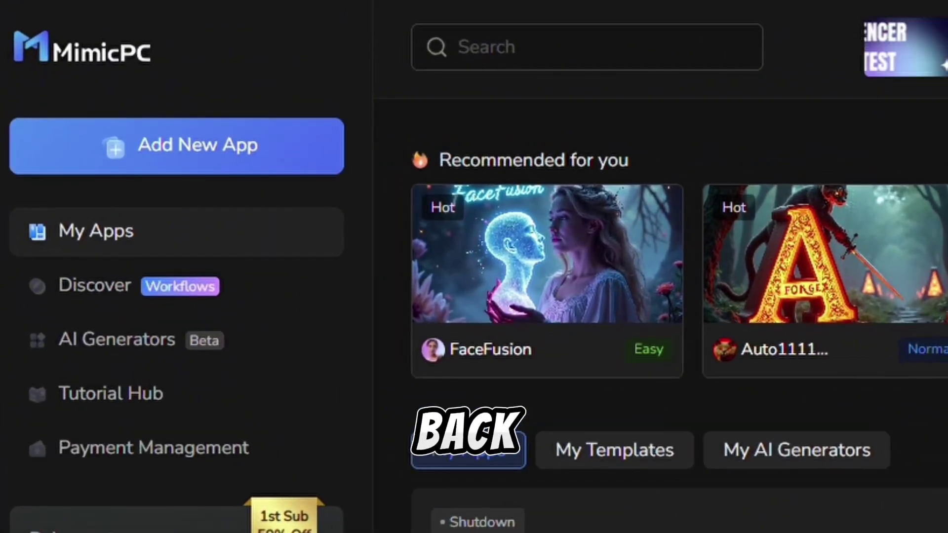
Add the ChatTTS app from the MimicPC catalogue and start it
{"action": "left_click", "coordinate": [148, 146]}
{"action": "left_click", "coordinate": [461, 50]}
{"action": "type", "text": "ch"}
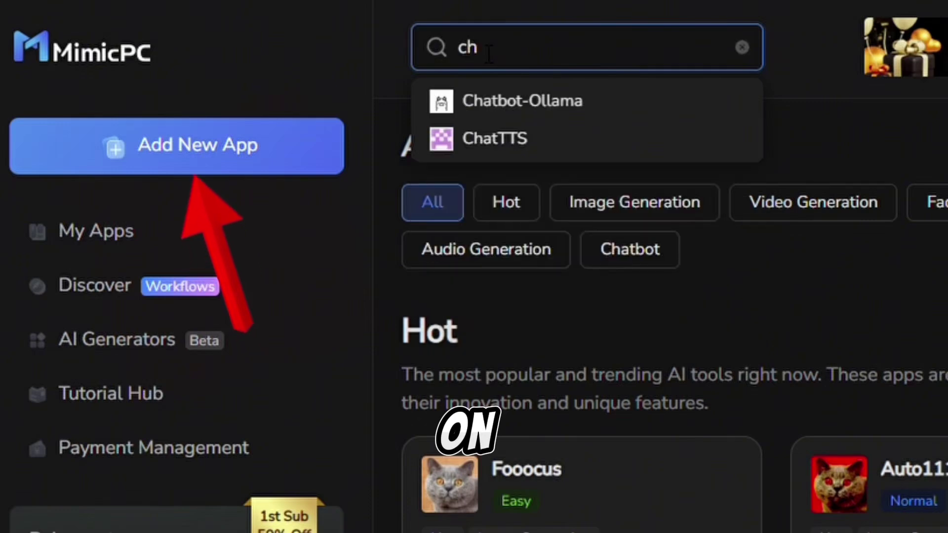
{"action": "left_click", "coordinate": [493, 135]}
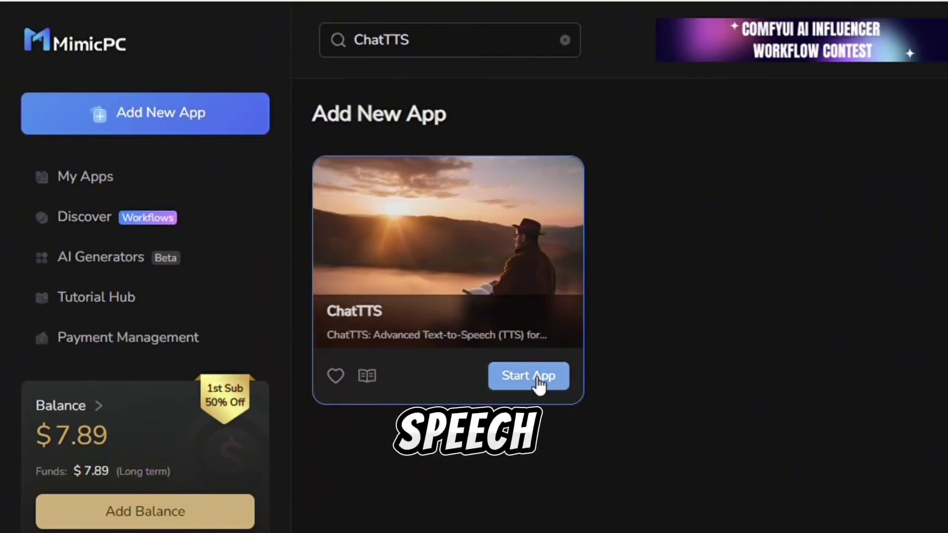
{"action": "left_click", "coordinate": [532, 378]}
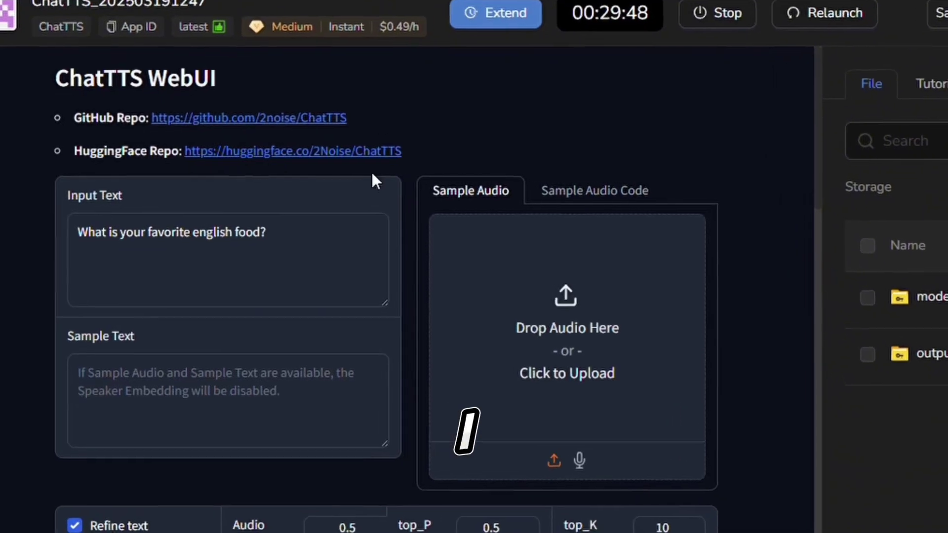
Replace the sample Input Text with the pasted rainy-evening bus stop story prompt
{"action": "key", "text": "ctrl+a"}
{"action": "key", "text": "BackSpace"}
{"action": "key", "text": "ctrl+v"}
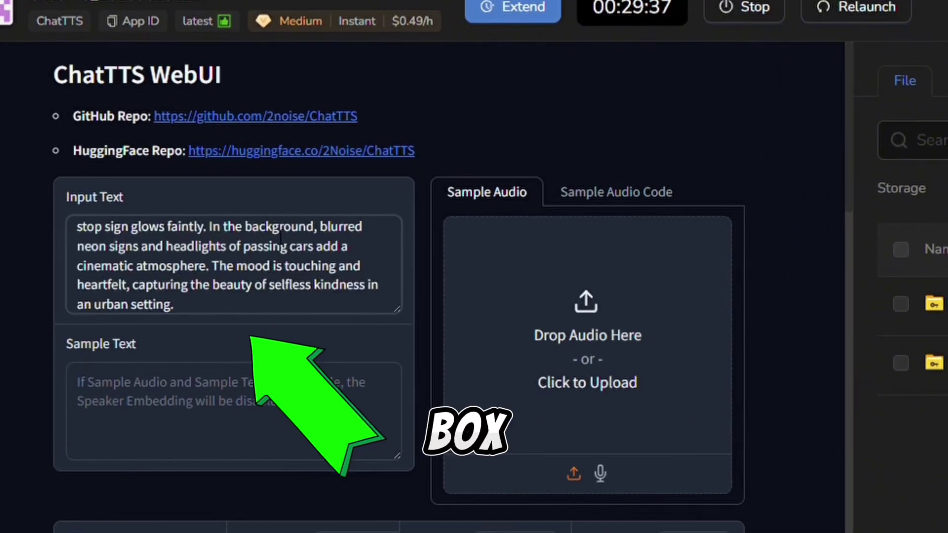
{"action": "scroll", "coordinate": [280, 237], "scroll_direction": "up", "scroll_amount": 5}
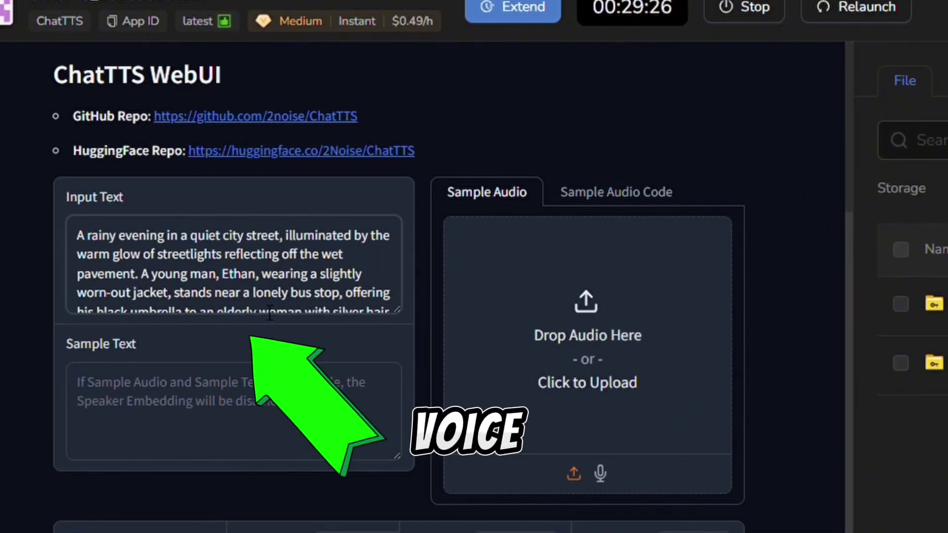
{"action": "scroll", "coordinate": [374, 321], "scroll_direction": "down", "scroll_amount": 10}
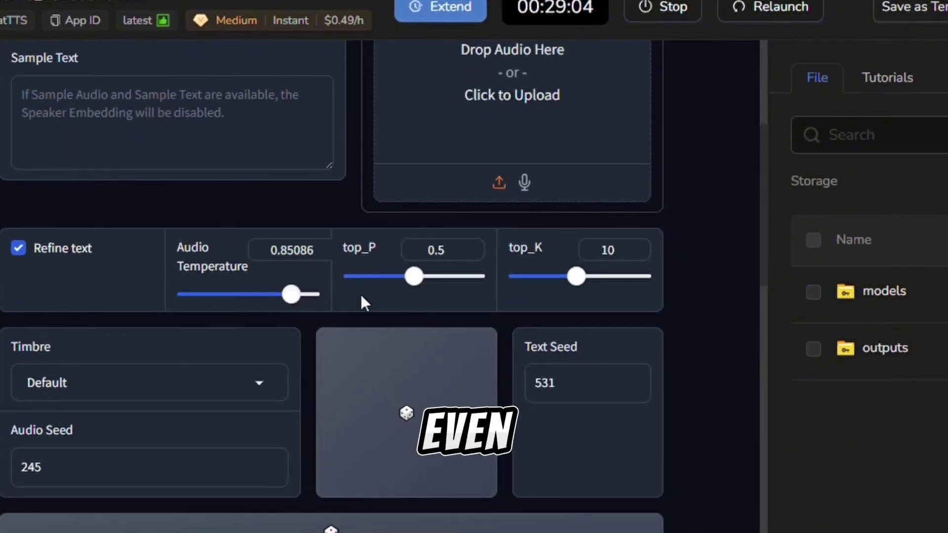
{"action": "scroll", "coordinate": [363, 302], "scroll_direction": "down", "scroll_amount": 7}
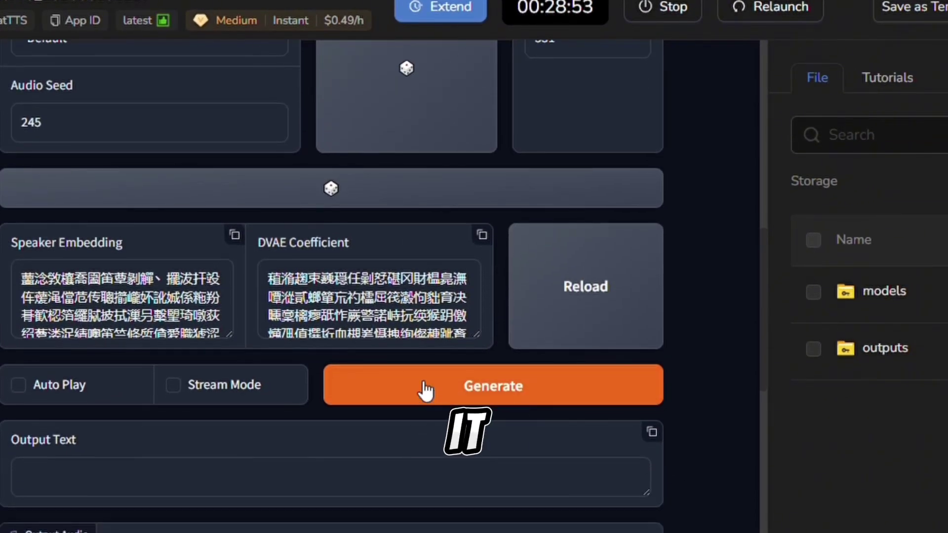
Generate the 31-second rainy-evening narration in ChatTTS and play back the output audio
{"action": "left_click", "coordinate": [425, 392]}
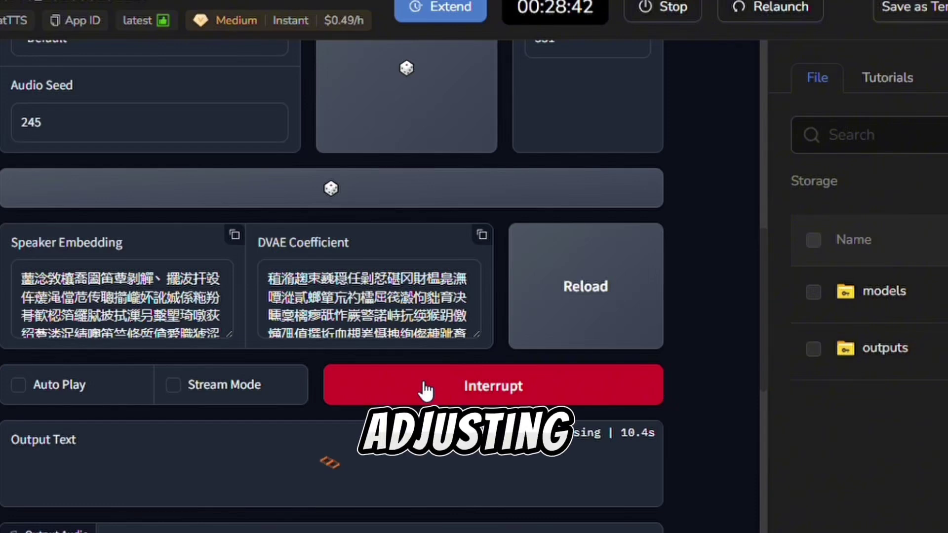
{"action": "scroll", "coordinate": [418, 386], "scroll_direction": "down", "scroll_amount": 5}
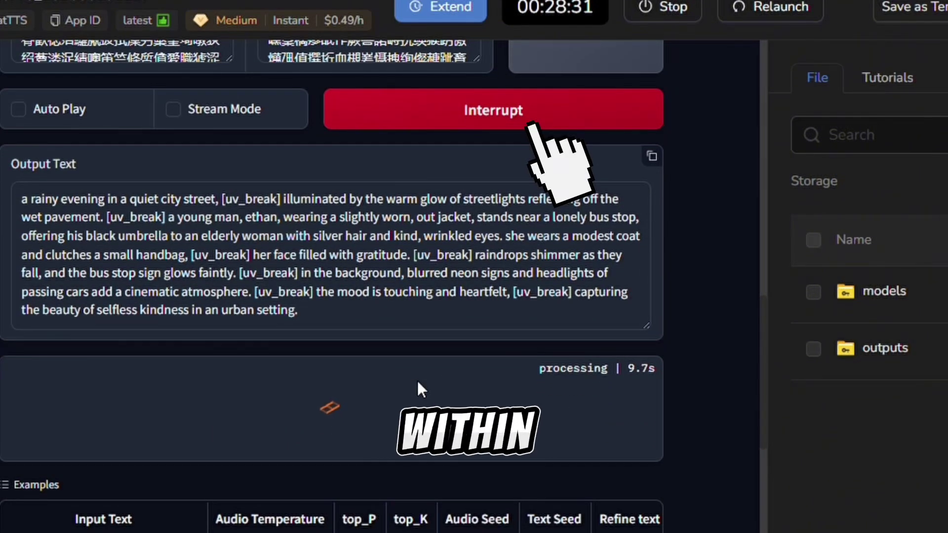
{"action": "scroll", "coordinate": [417, 383], "scroll_direction": "down", "scroll_amount": 2}
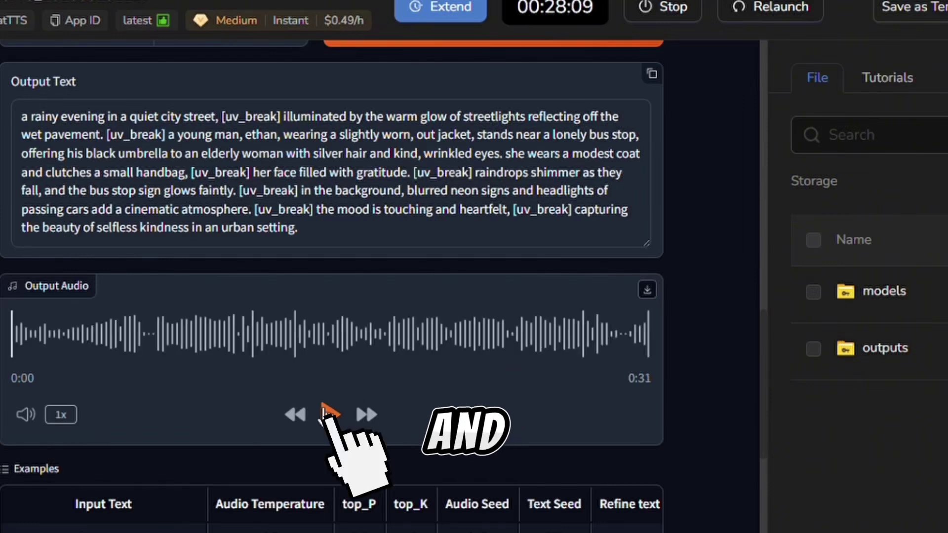
{"action": "left_click", "coordinate": [328, 413]}
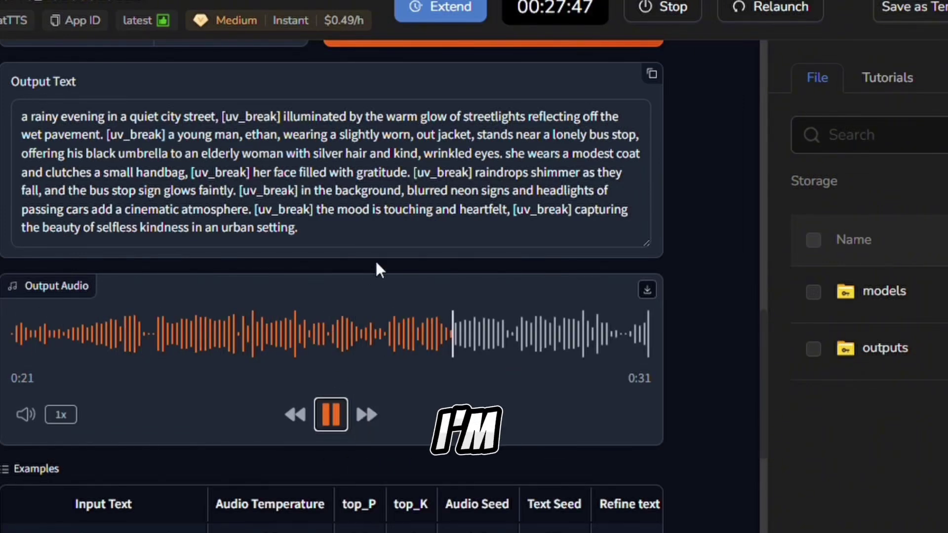
{"action": "scroll", "coordinate": [378, 269], "scroll_direction": "up", "scroll_amount": 12}
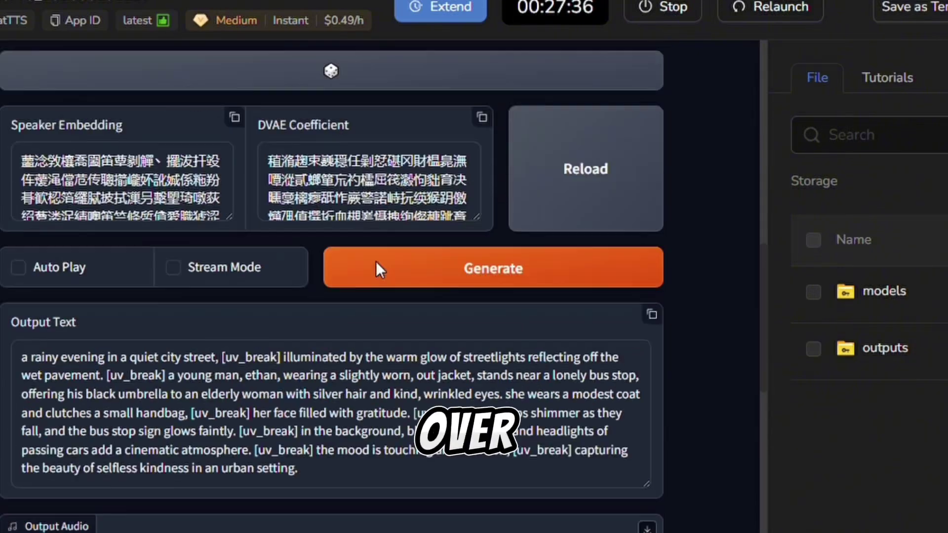
{"action": "scroll", "coordinate": [392, 280], "scroll_direction": "down", "scroll_amount": 7}
{"action": "scroll", "coordinate": [392, 281], "scroll_direction": "up", "scroll_amount": 2}
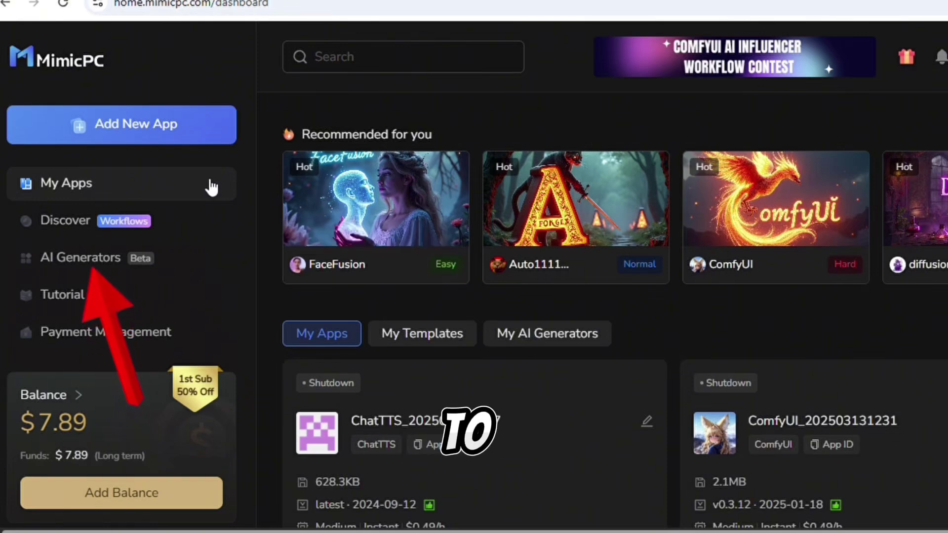
Open the BFL: FLUX 1.1 Pro text-to-image generator and paste in the rainy bus-stop scene prompt
{"action": "left_click", "coordinate": [103, 263]}
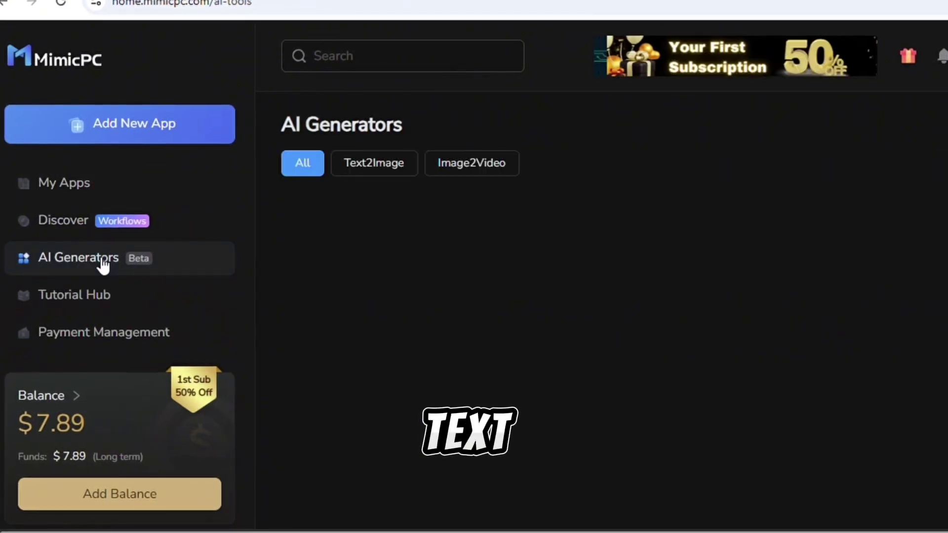
{"action": "left_click", "coordinate": [388, 164]}
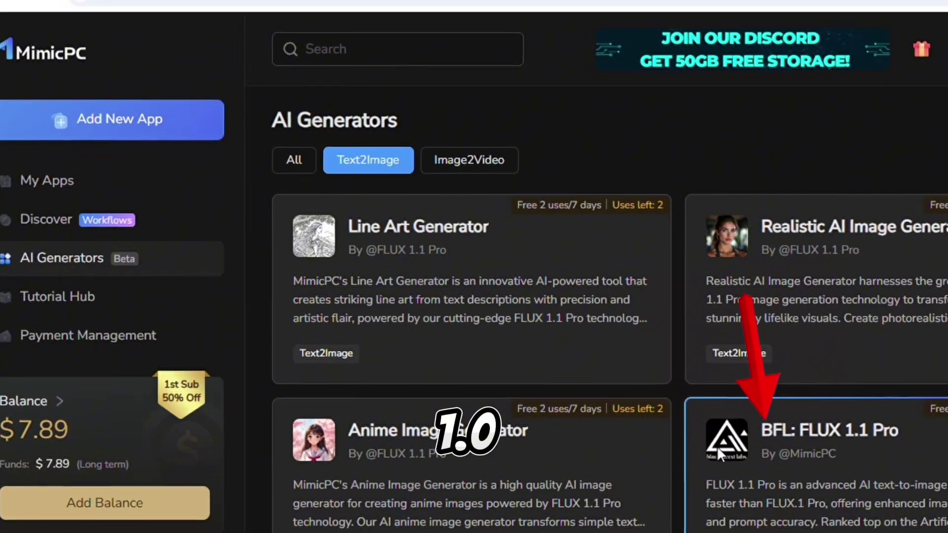
{"action": "left_click", "coordinate": [912, 454]}
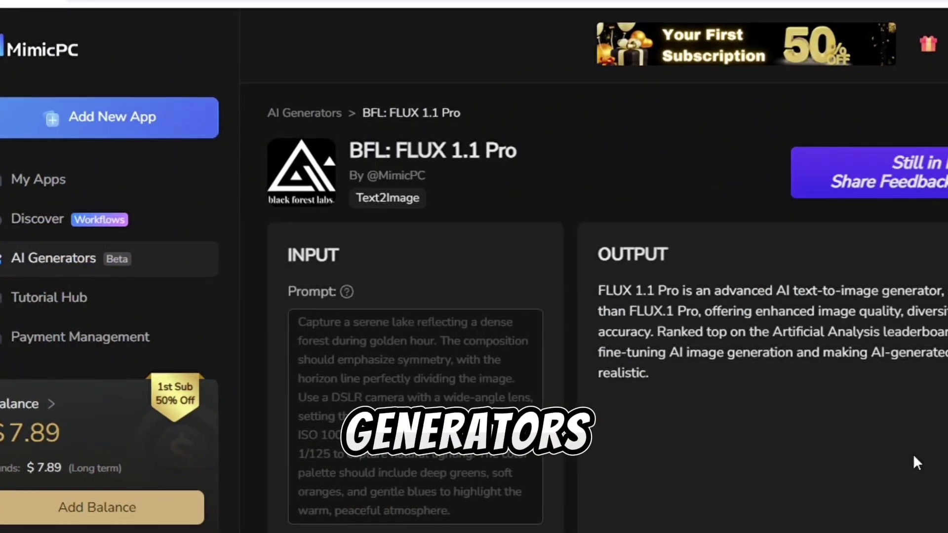
{"action": "left_click", "coordinate": [455, 353]}
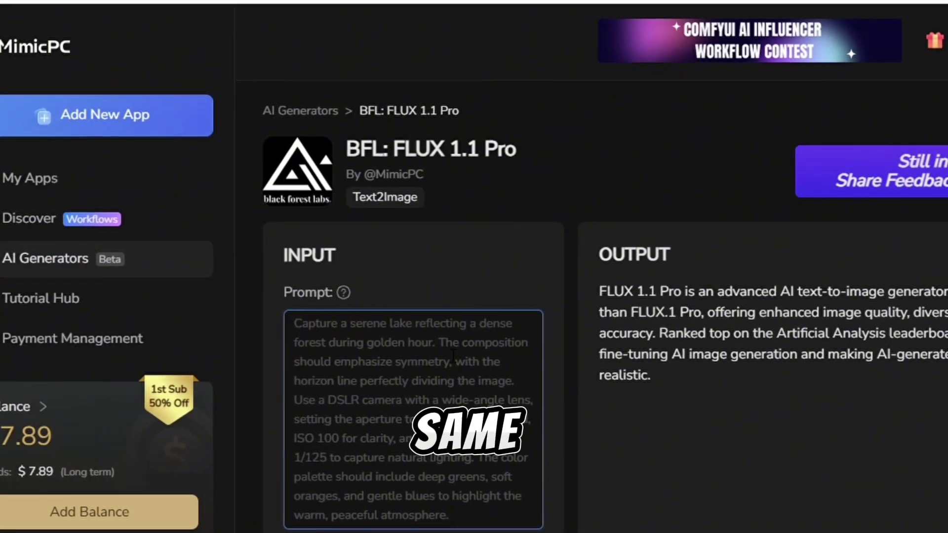
{"action": "key", "text": "ctrl+v"}
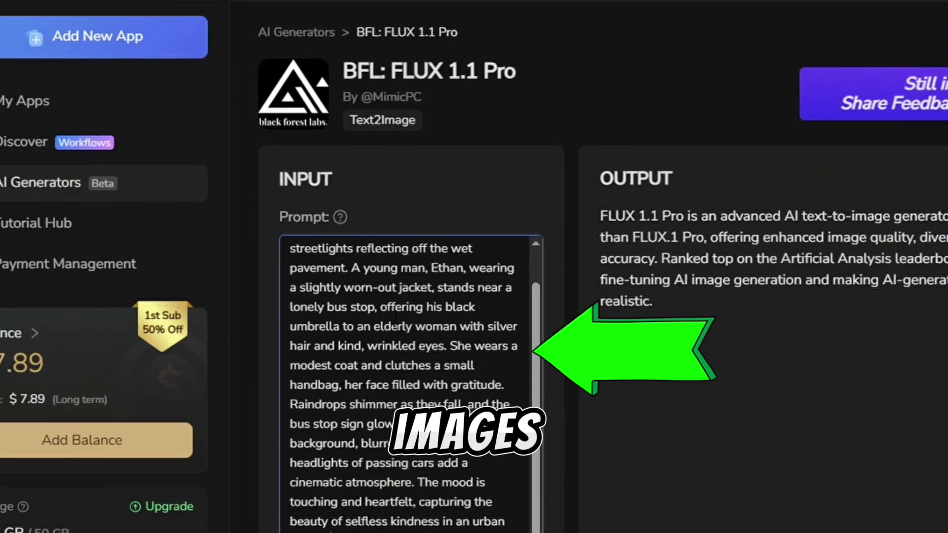
Keep the image size at Portrait 9:16 under Advanced Settings
{"action": "scroll", "coordinate": [538, 273], "scroll_direction": "down", "scroll_amount": 5}
{"action": "left_click", "coordinate": [345, 370]}
{"action": "scroll", "coordinate": [417, 253], "scroll_direction": "down", "scroll_amount": 4}
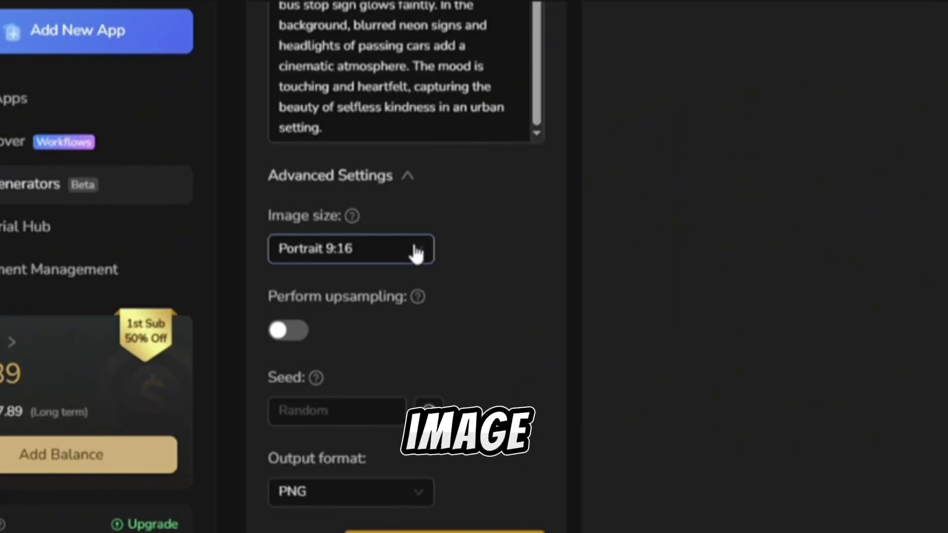
{"action": "left_click", "coordinate": [417, 251]}
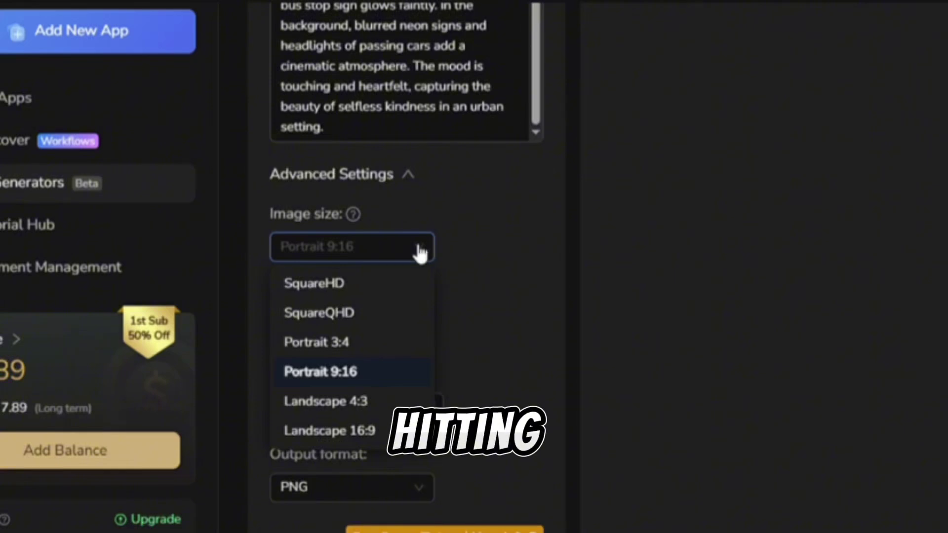
{"action": "left_click", "coordinate": [419, 250]}
{"action": "scroll", "coordinate": [417, 250], "scroll_direction": "down", "scroll_amount": 3}
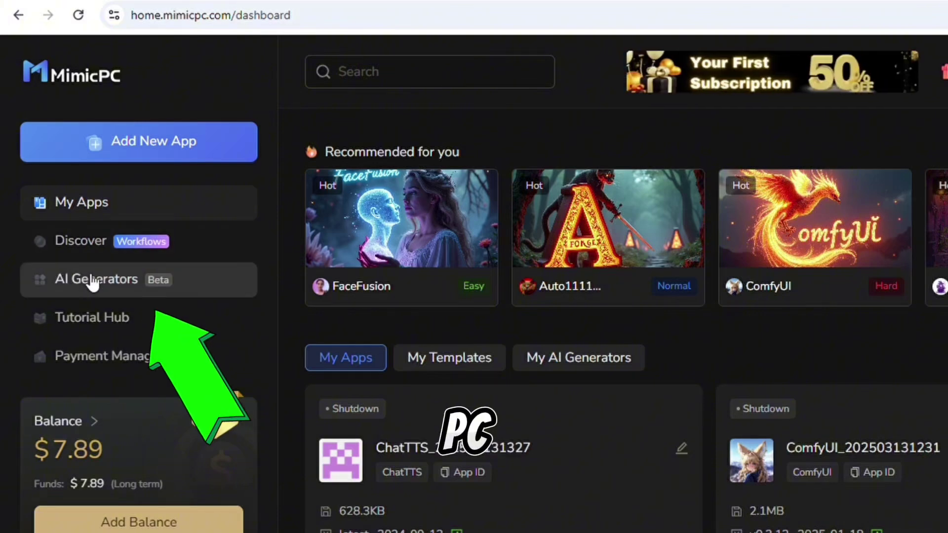
Open the MINIMAX I2V-01-live image-to-video generator from the AI Generators list
{"action": "left_click", "coordinate": [99, 292]}
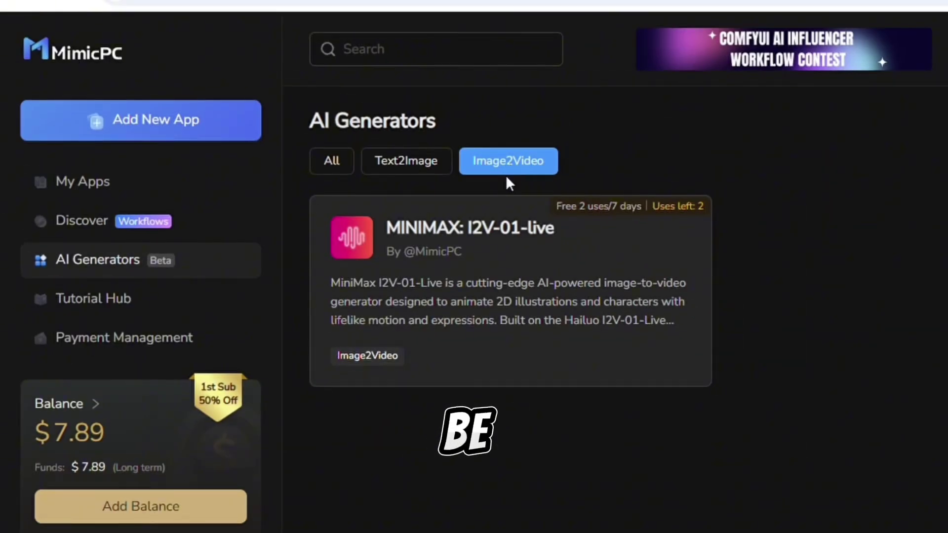
{"action": "left_click", "coordinate": [585, 243]}
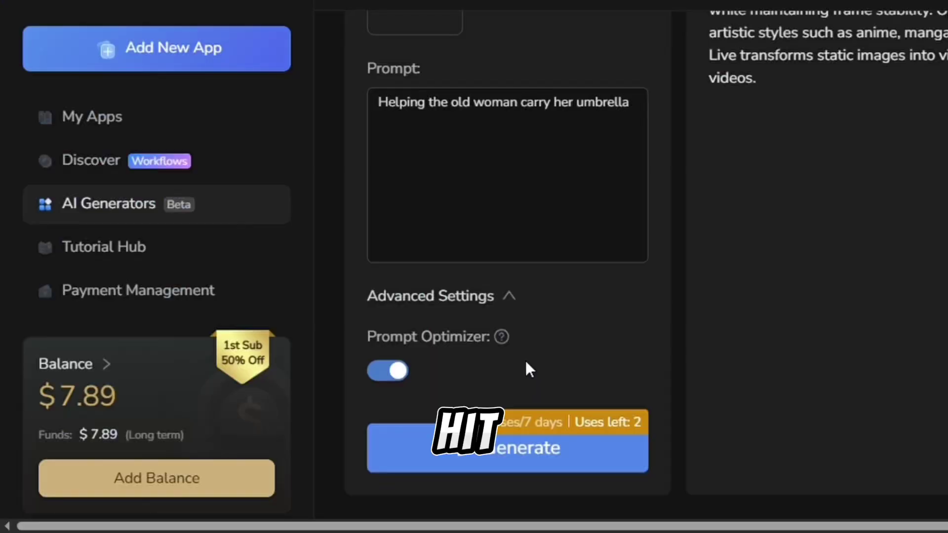
Generate the MiniMax video clip from the rainy-scene first frame and motion prompt
{"action": "scroll", "coordinate": [525, 361], "scroll_direction": "down", "scroll_amount": 3}
{"action": "left_click", "coordinate": [538, 303]}
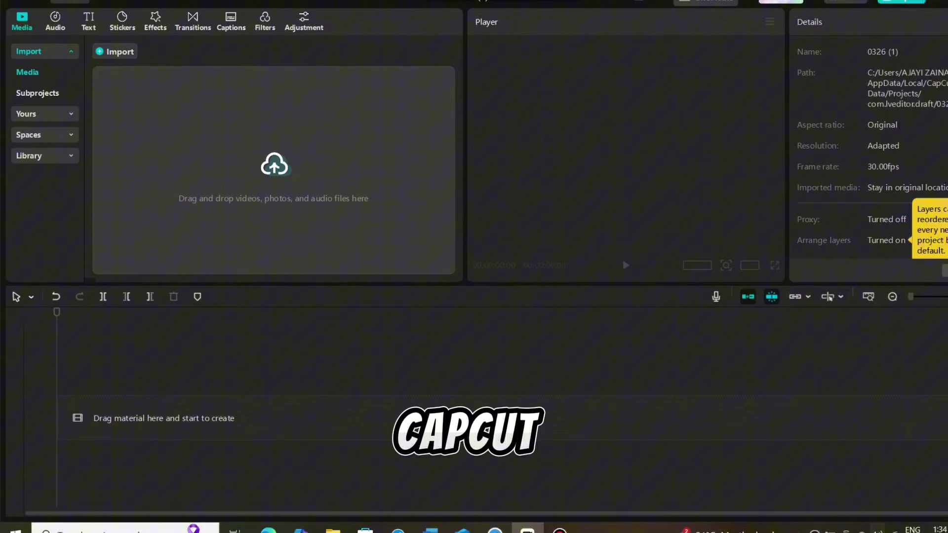
Import the generated output clips and extract the narration audio from sound 1
{"action": "left_click", "coordinate": [114, 52]}
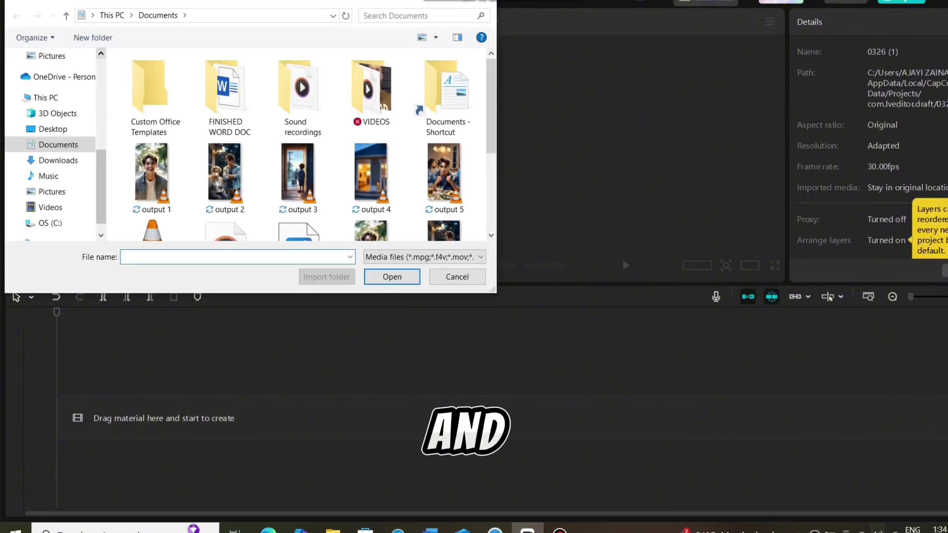
{"action": "left_click", "coordinate": [153, 177]}
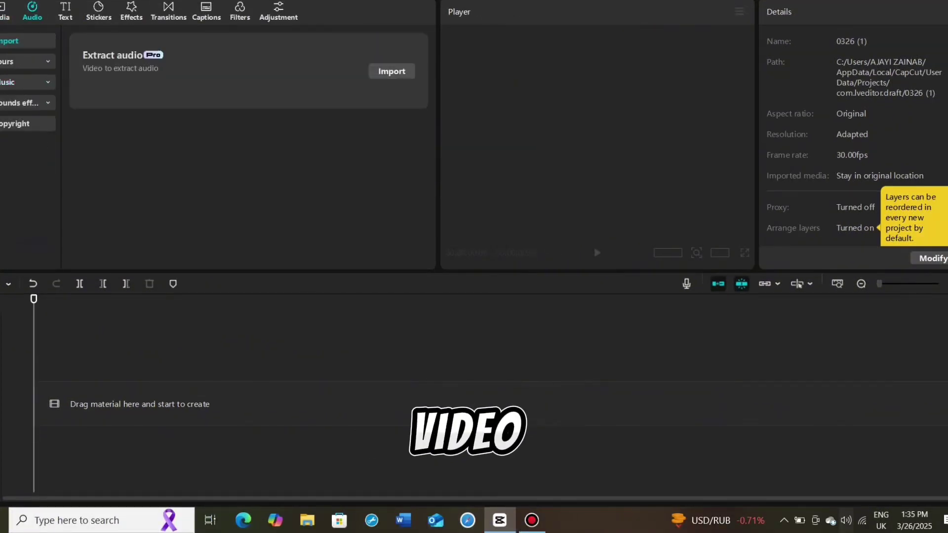
{"action": "left_click", "coordinate": [387, 70]}
{"action": "scroll", "coordinate": [271, 134], "scroll_direction": "down", "scroll_amount": 5}
{"action": "left_click", "coordinate": [201, 74]}
{"action": "key", "text": "Return"}
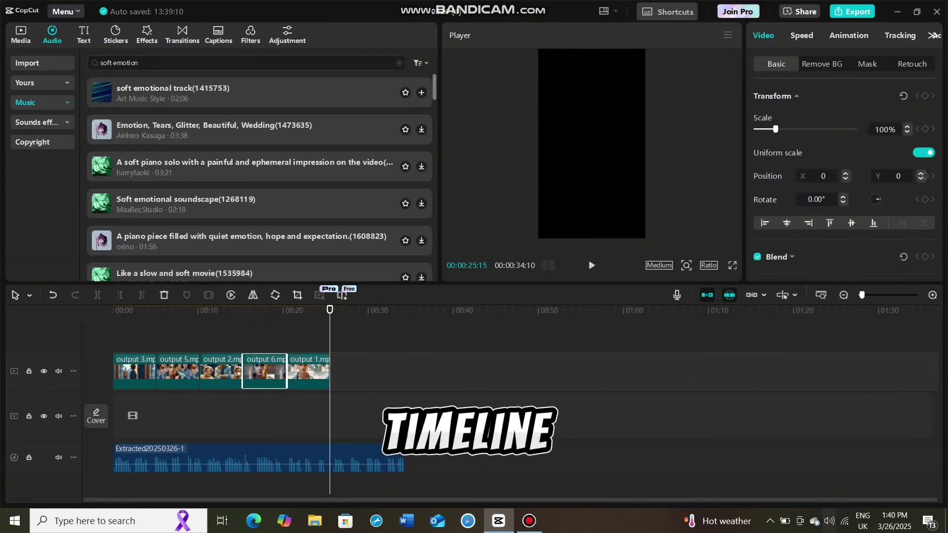
Add the soft emotional music track, trim it at 00:35, and play the result
{"action": "left_click", "coordinate": [246, 92]}
{"action": "left_click_drag", "start_coordinate": [247, 93], "coordinate": [138, 459]}
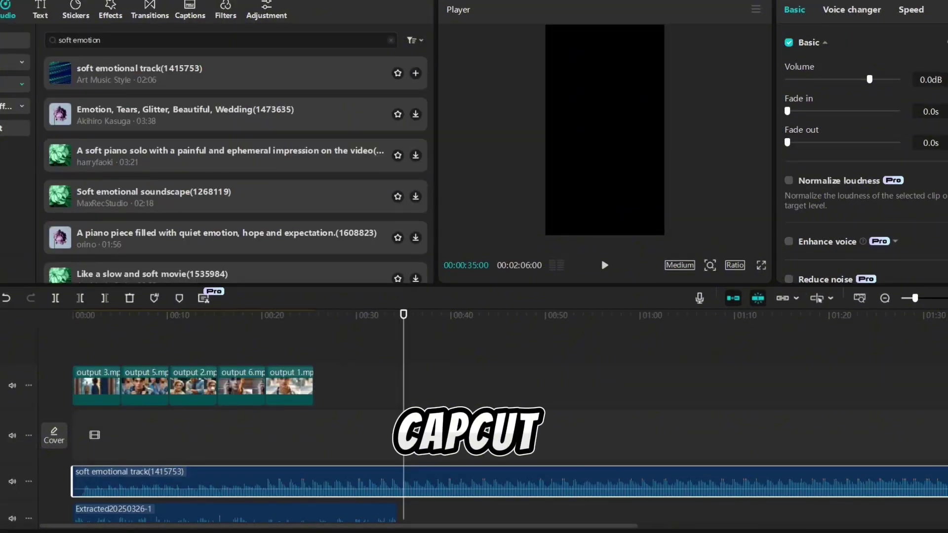
{"action": "key", "text": "w"}
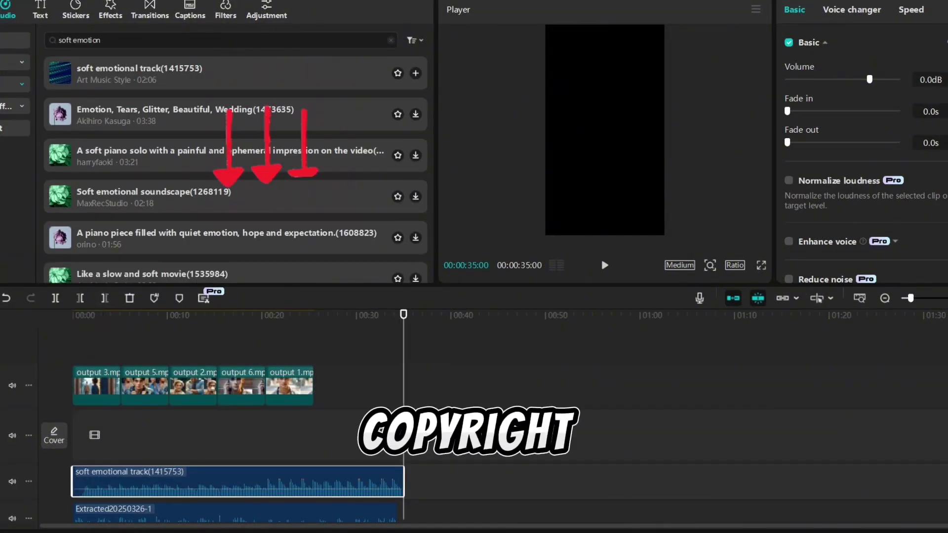
{"action": "key", "text": "Home"}
{"action": "key", "text": "space"}
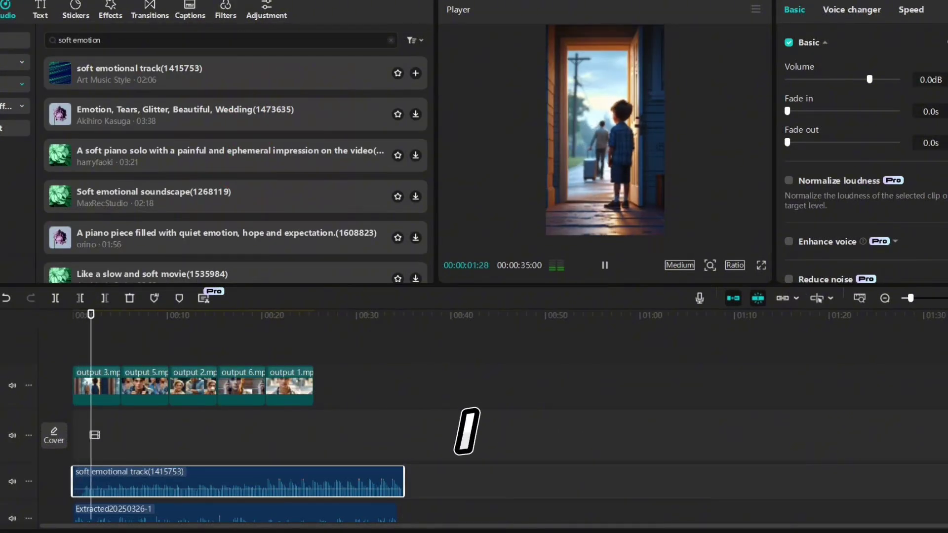
{"action": "key", "text": "space"}
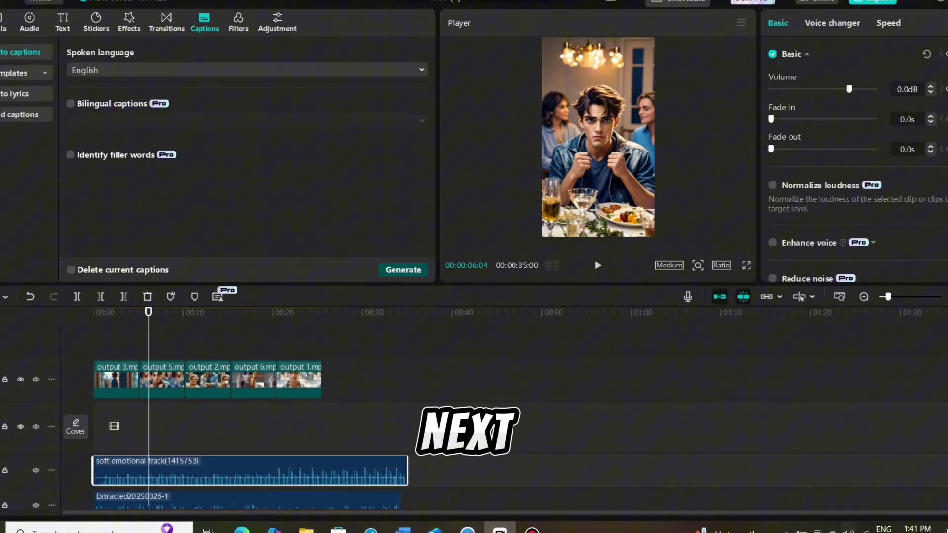
Generate English auto captions for the narration, then select a caption and play the video
{"action": "left_click", "coordinate": [396, 268]}
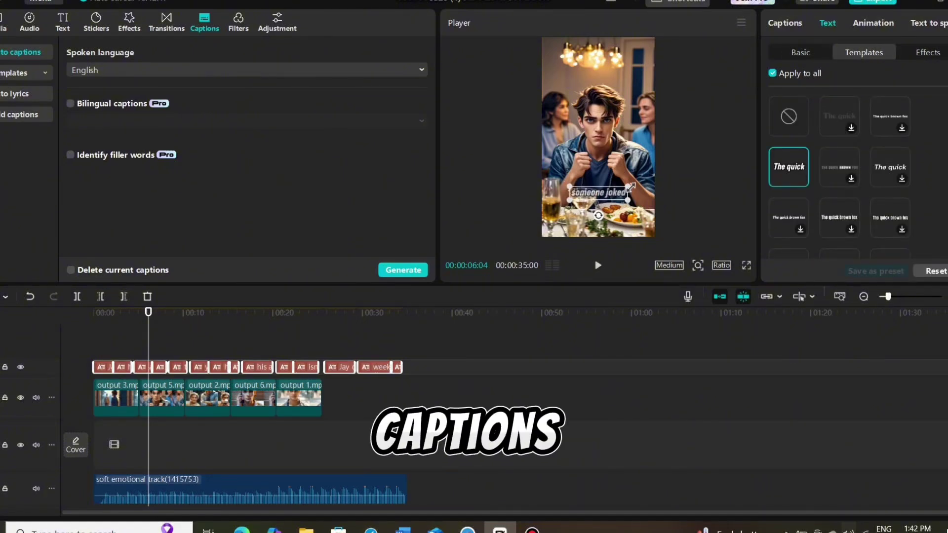
{"action": "left_click", "coordinate": [142, 367]}
{"action": "key", "text": "space"}
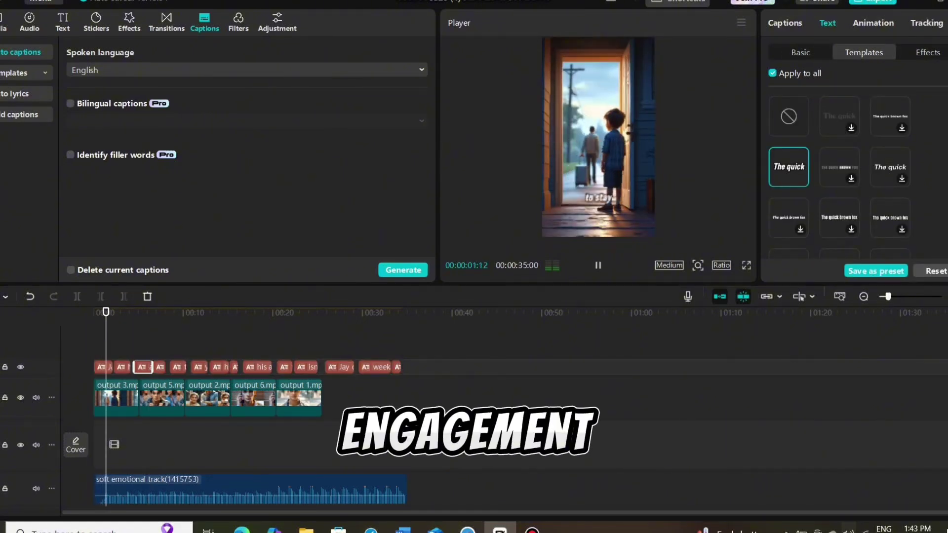